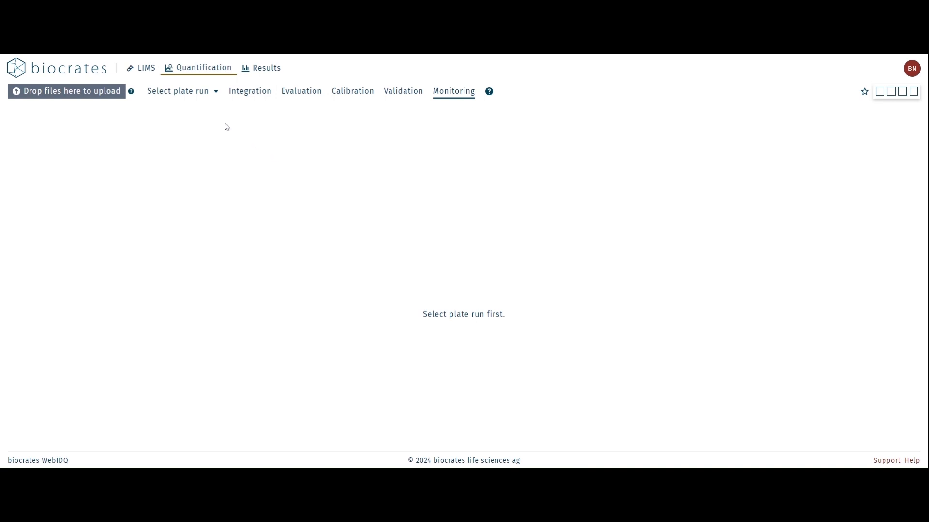
click(216, 100)
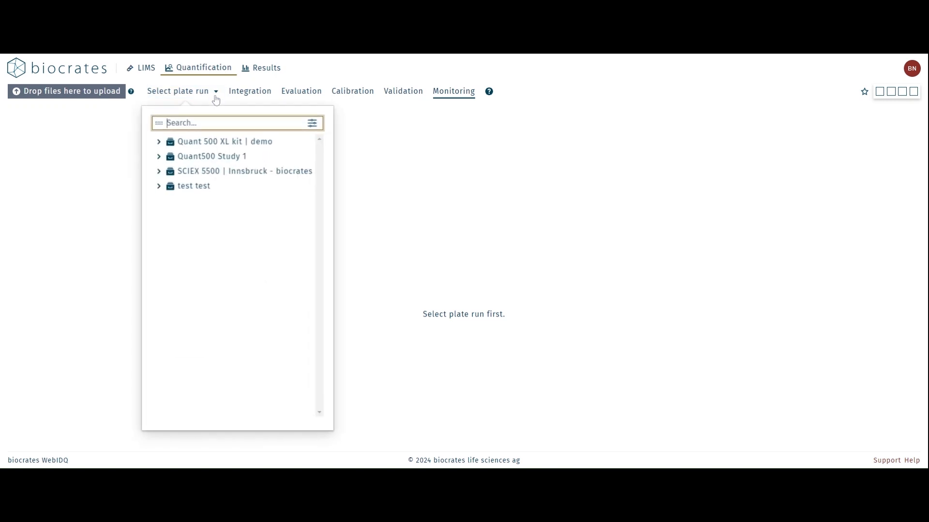
click(160, 143)
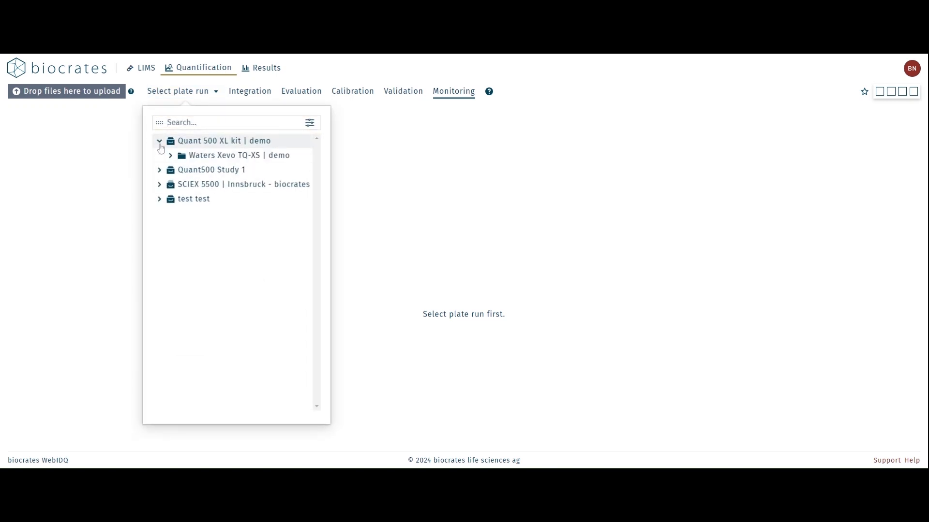
click(172, 160)
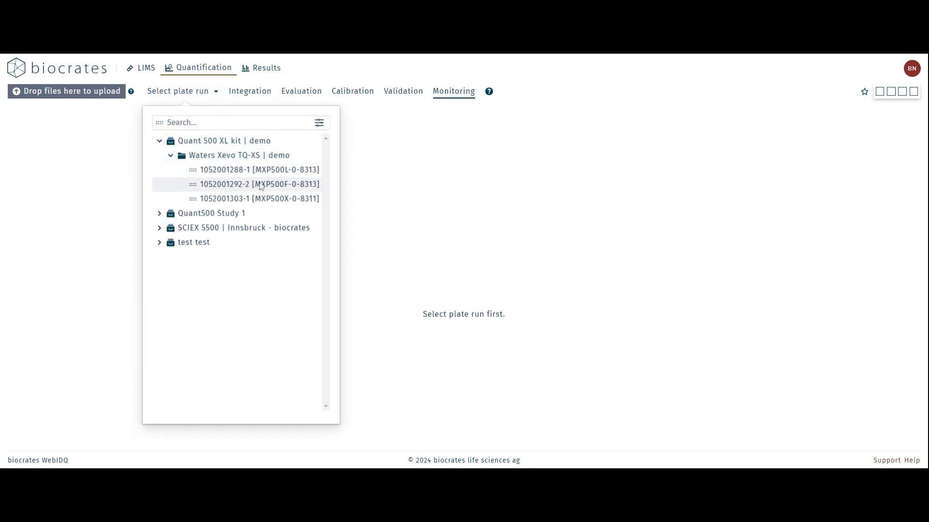
click(296, 177)
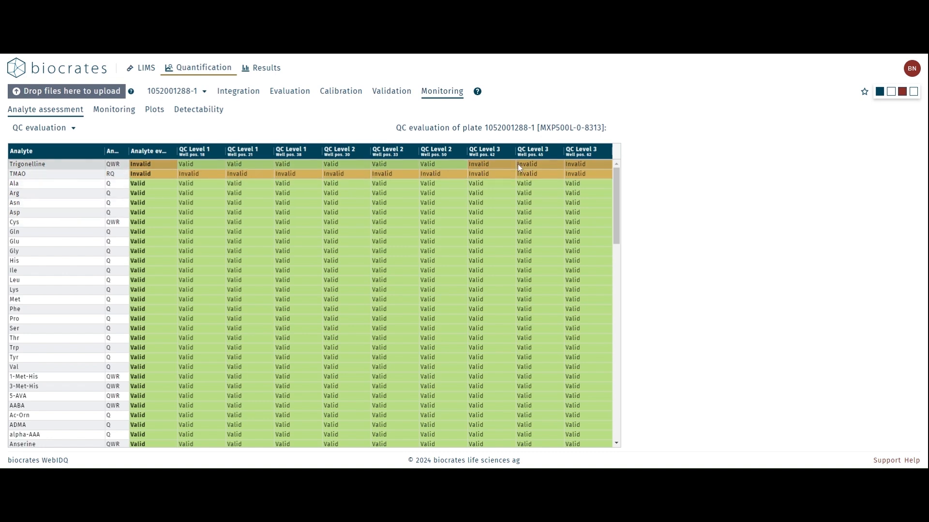
Check the measures selectable for trend monitoring, and examine the plate's accuracy and CV violin plots
click(128, 115)
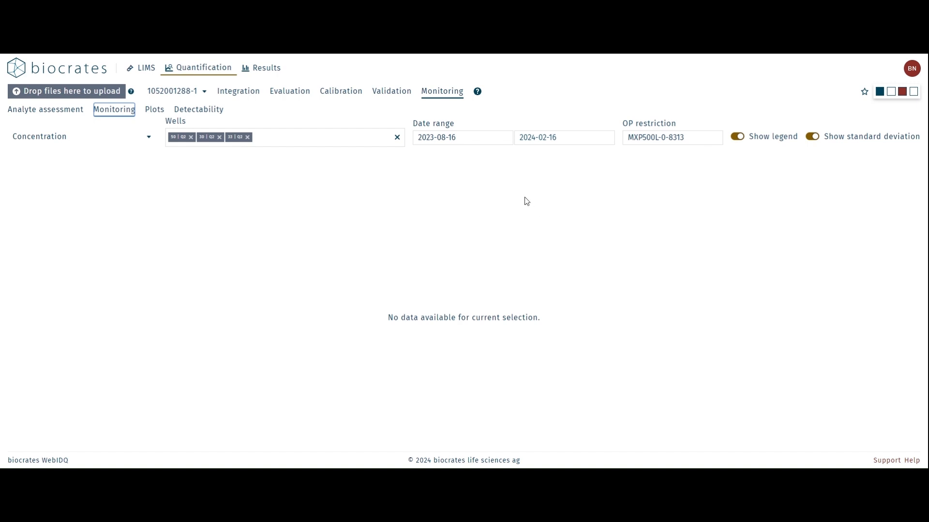
click(151, 141)
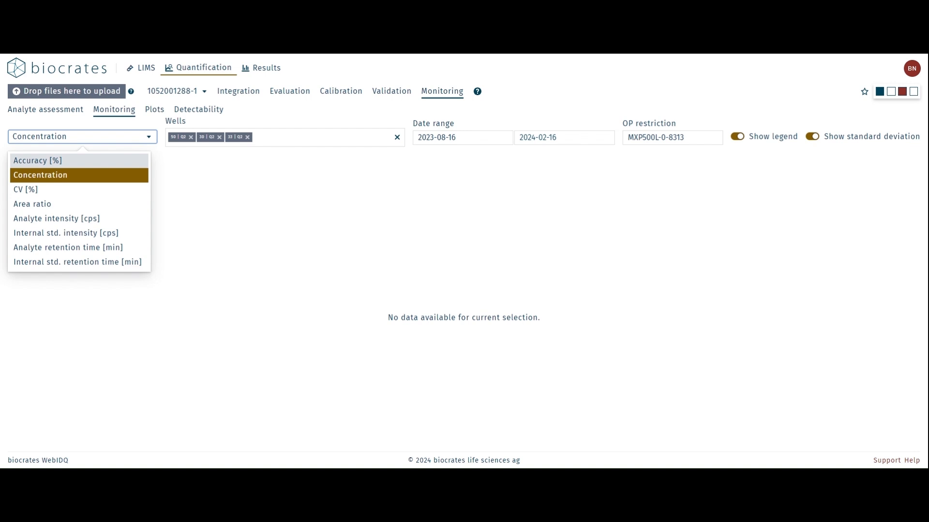
click(160, 115)
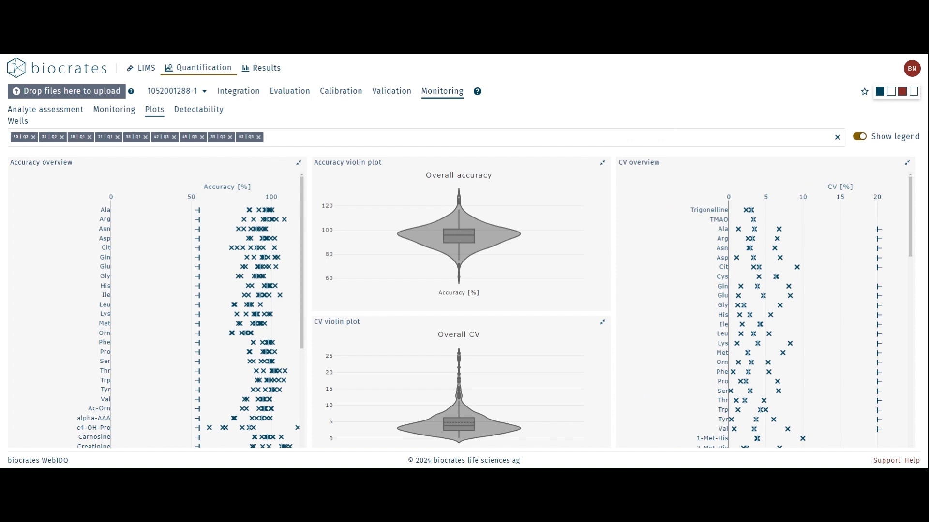
mouse_move(349, 232)
mouse_move(474, 417)
click(205, 95)
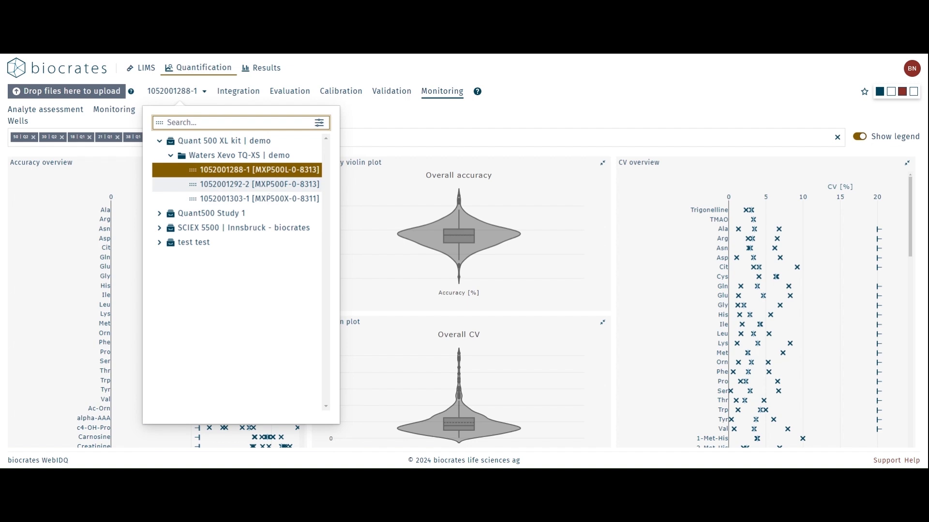
click(270, 189)
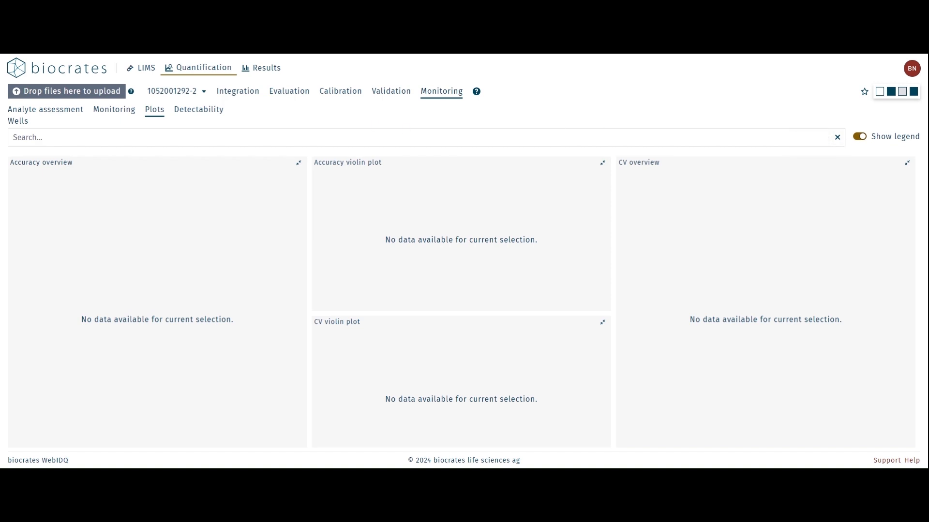
click(29, 137)
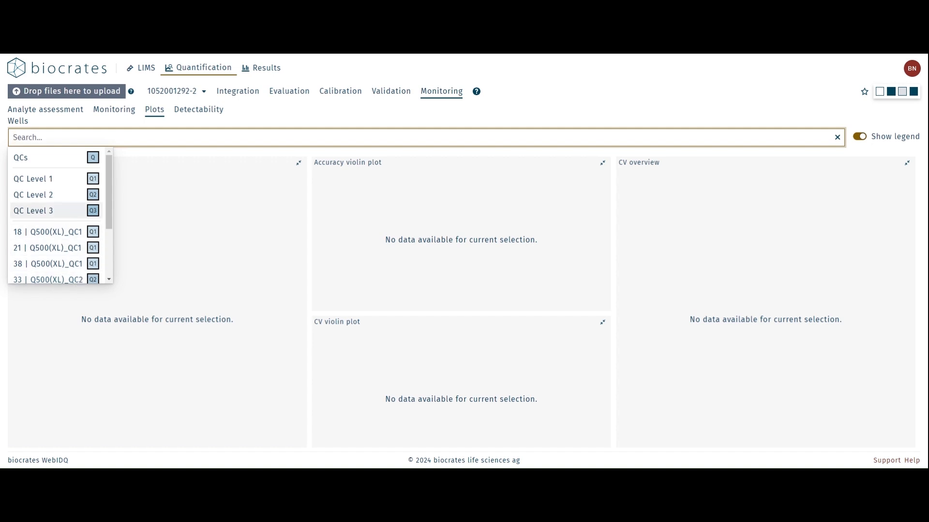
click(62, 199)
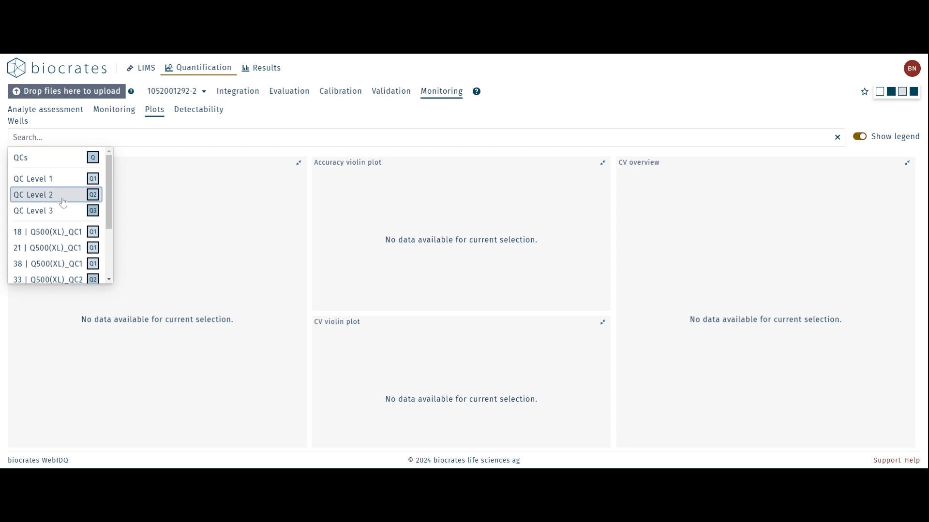
click(63, 199)
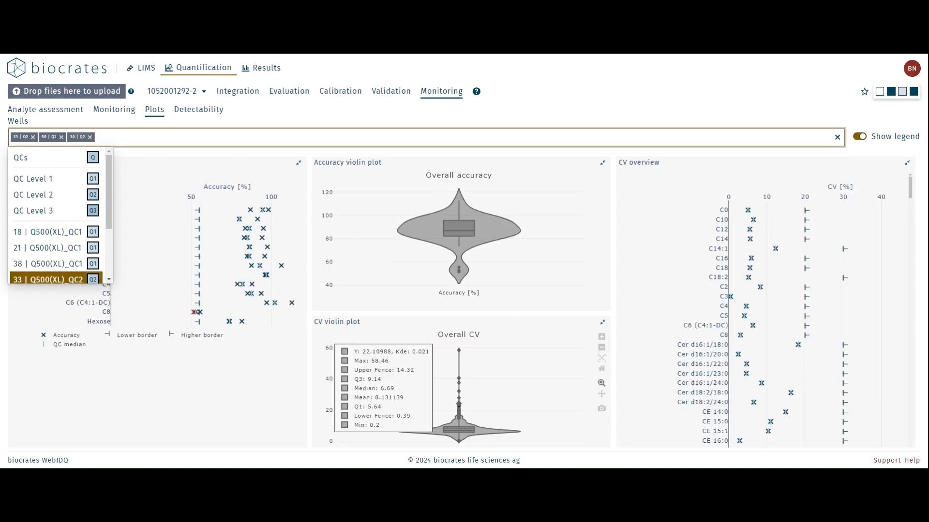
click(202, 94)
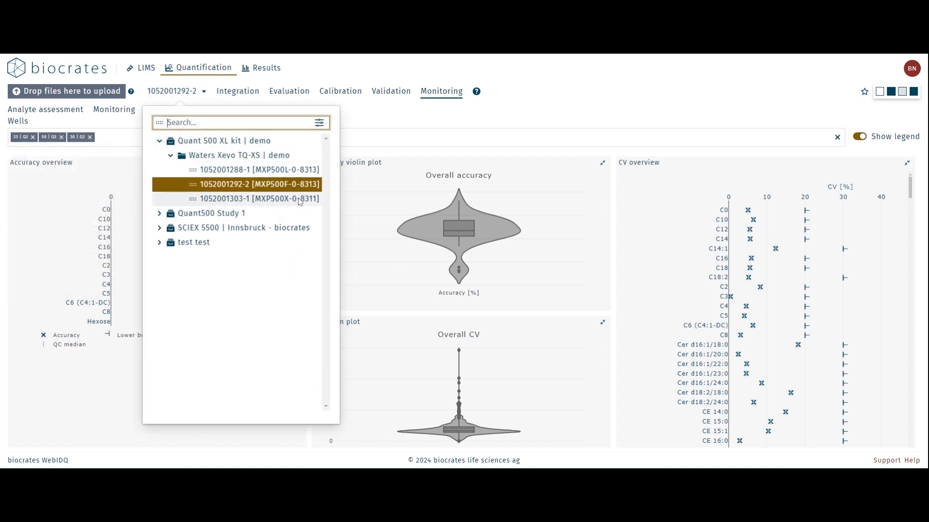
click(347, 124)
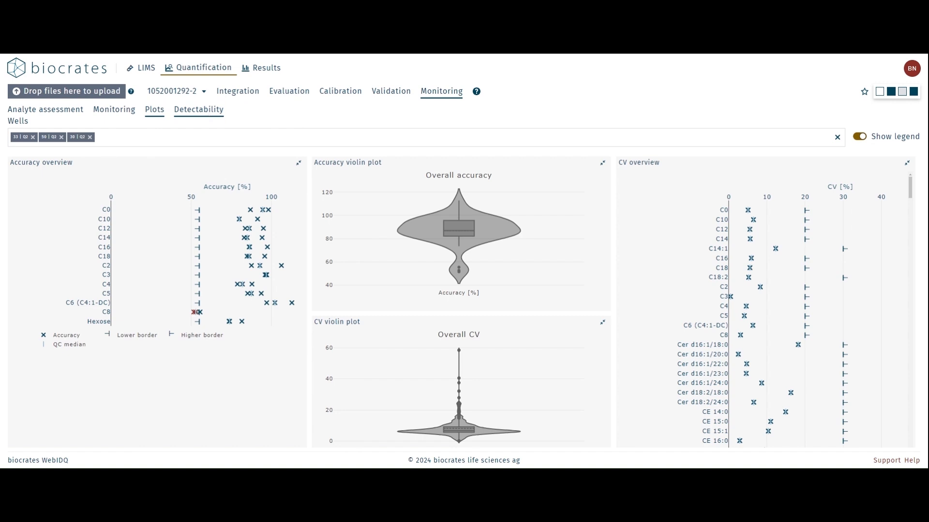
Show the plate's metabolite detectability below LOD for only the QC Level 2 wells
click(208, 114)
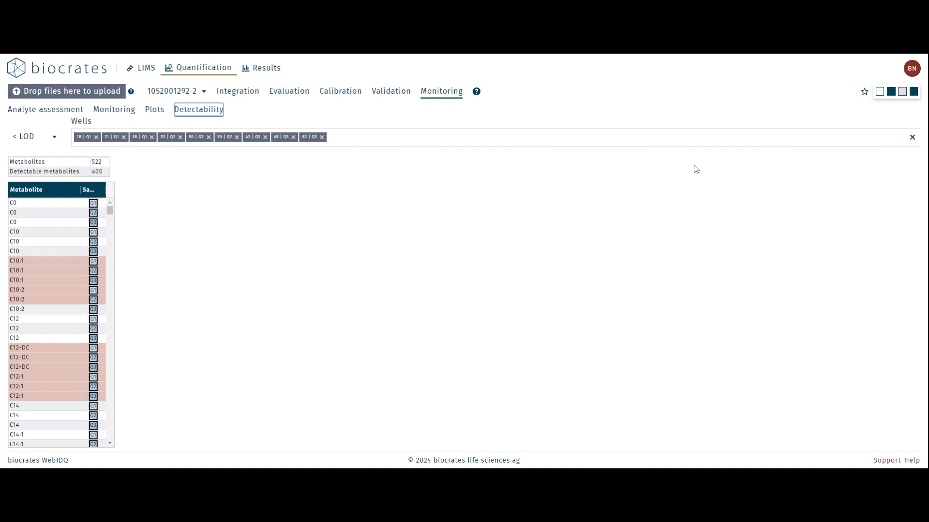
click(912, 137)
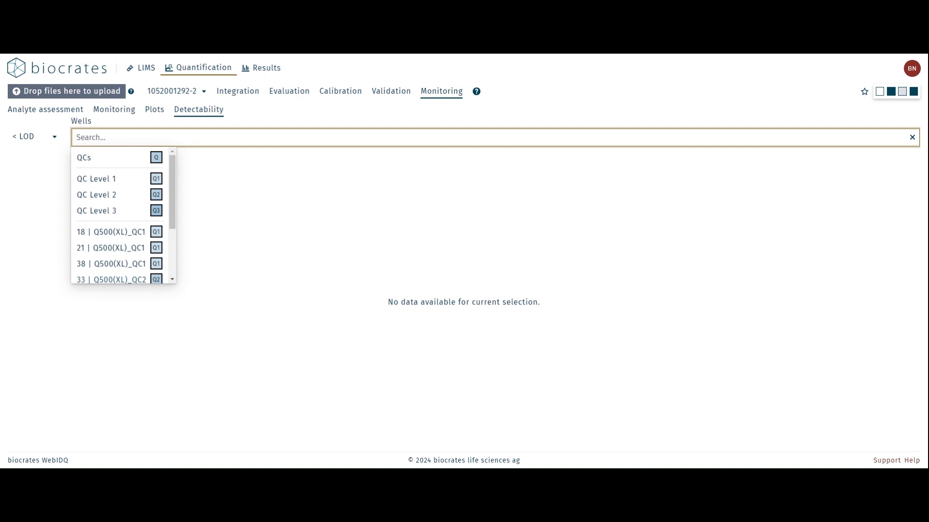
click(127, 196)
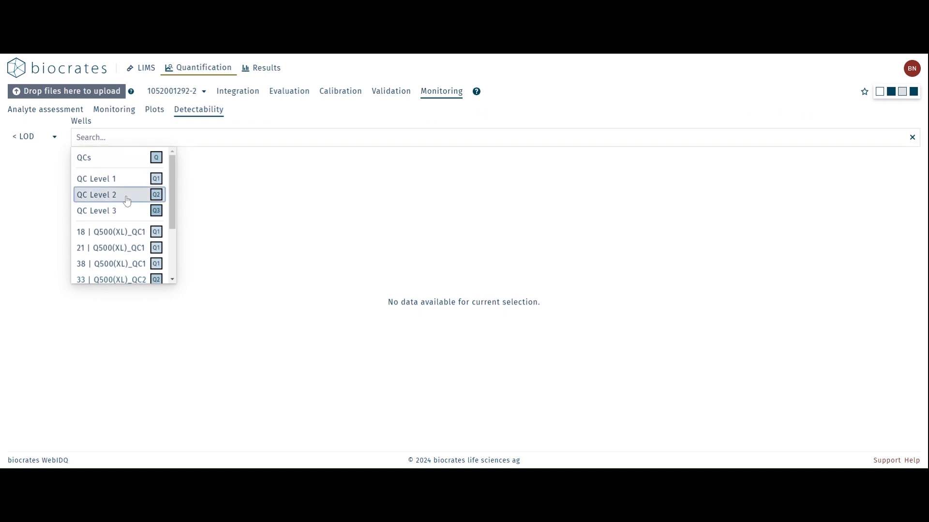
scroll(154, 231, down, 1)
scroll(153, 231, down, 1)
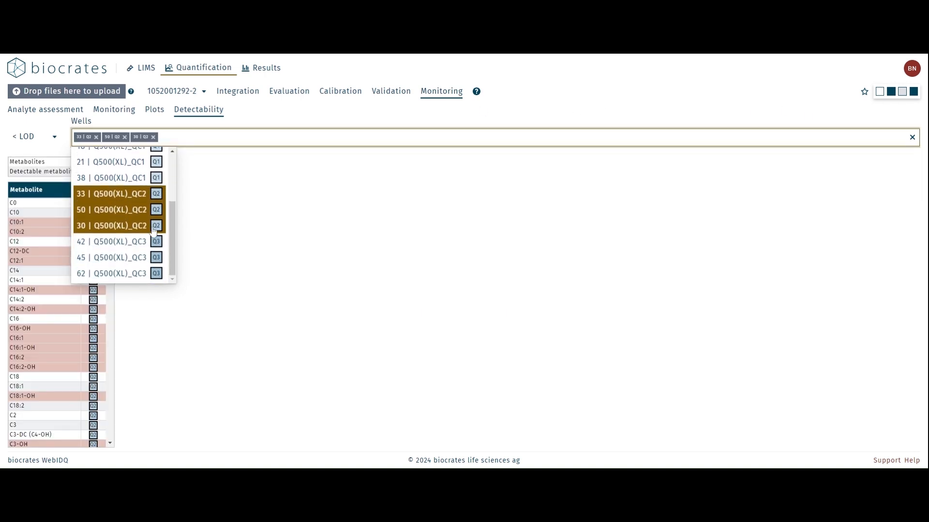
click(348, 207)
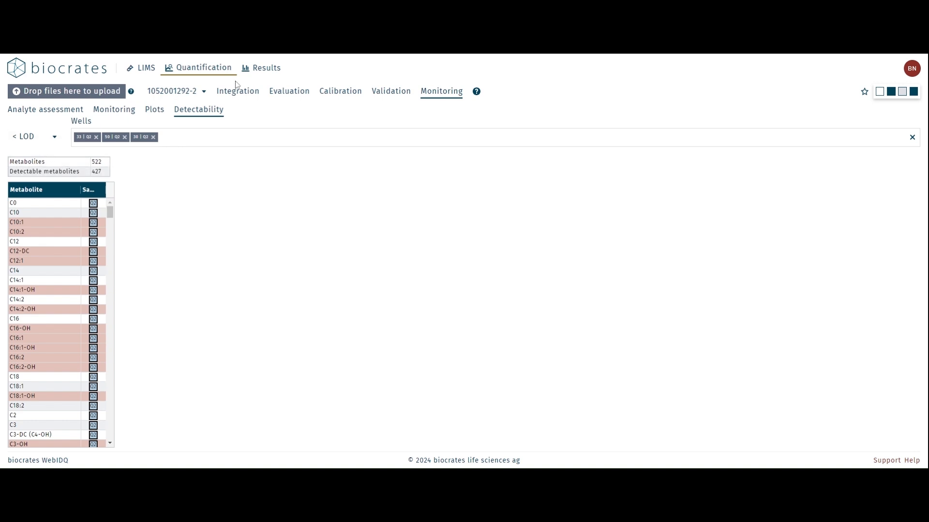
click(199, 91)
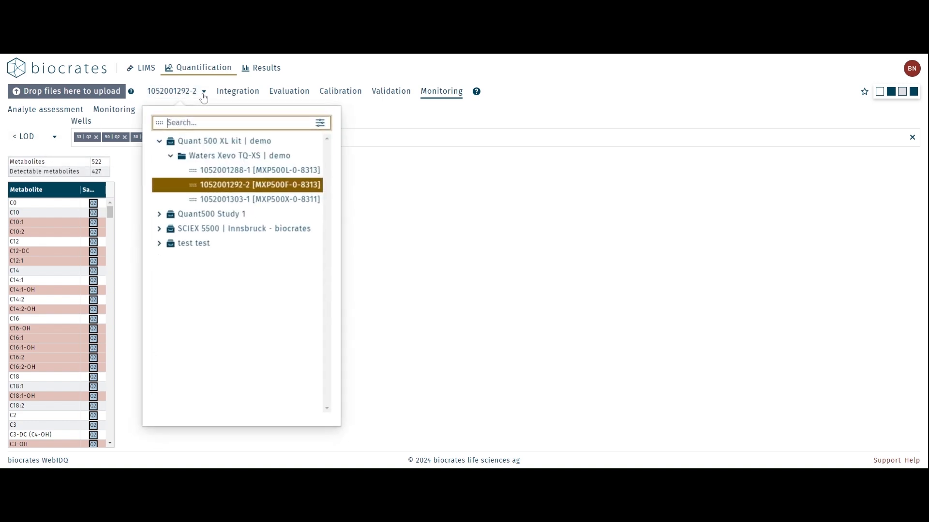
click(289, 200)
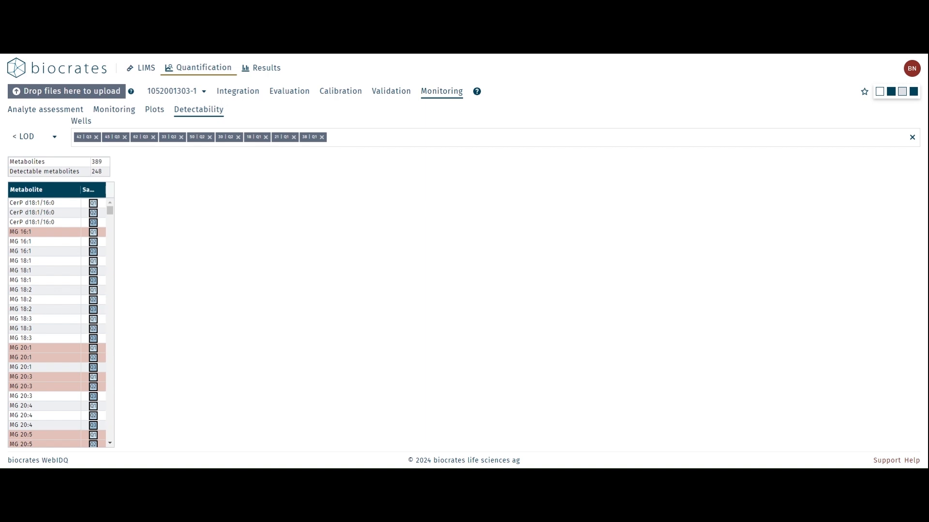
Remove the QC Level 1 and QC Level 3 wells one by one from the detectability selection
click(294, 138)
click(294, 138)
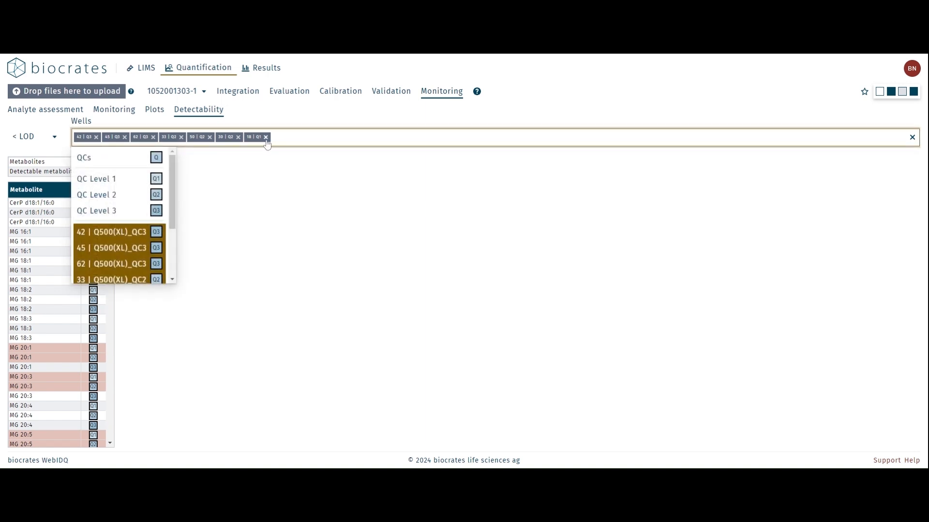
click(266, 137)
click(96, 137)
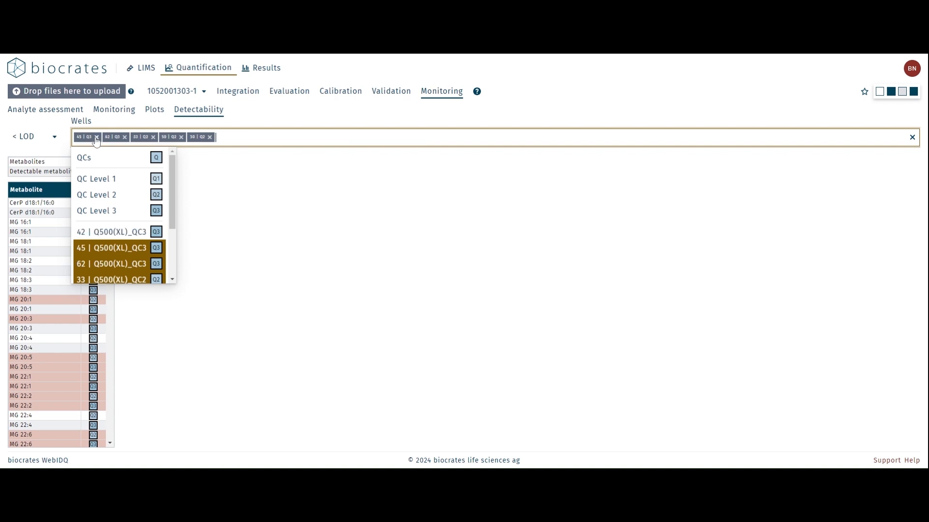
click(96, 138)
click(96, 137)
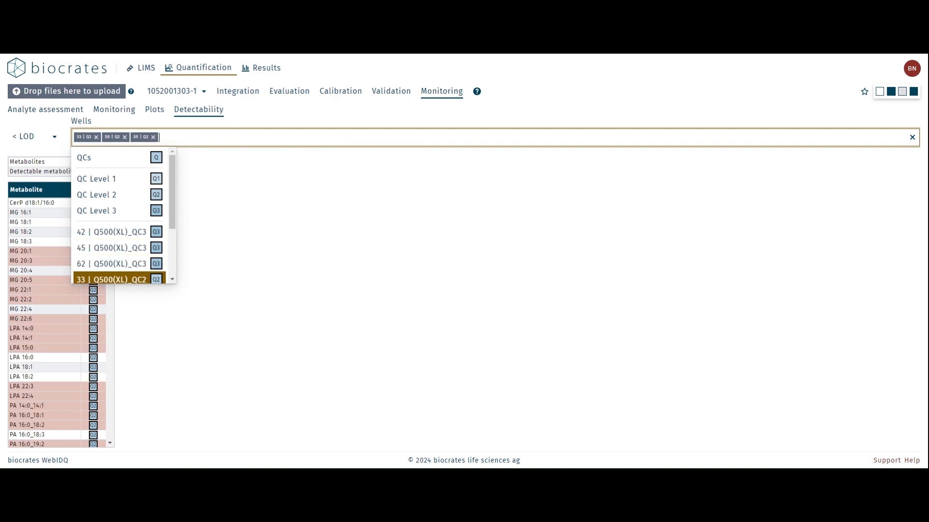
Clear the well selection and limit the detectability evaluation to the QC Level 2 wells
click(912, 137)
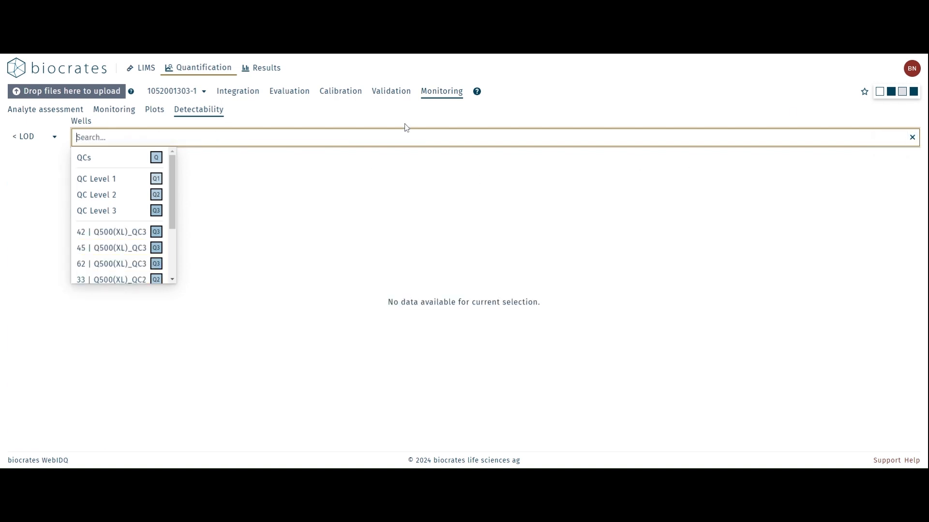
click(119, 200)
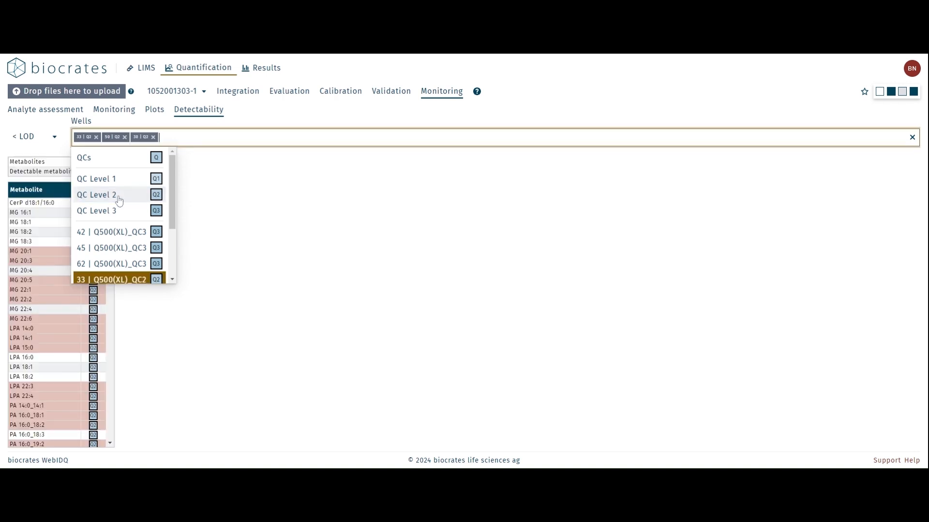
click(336, 214)
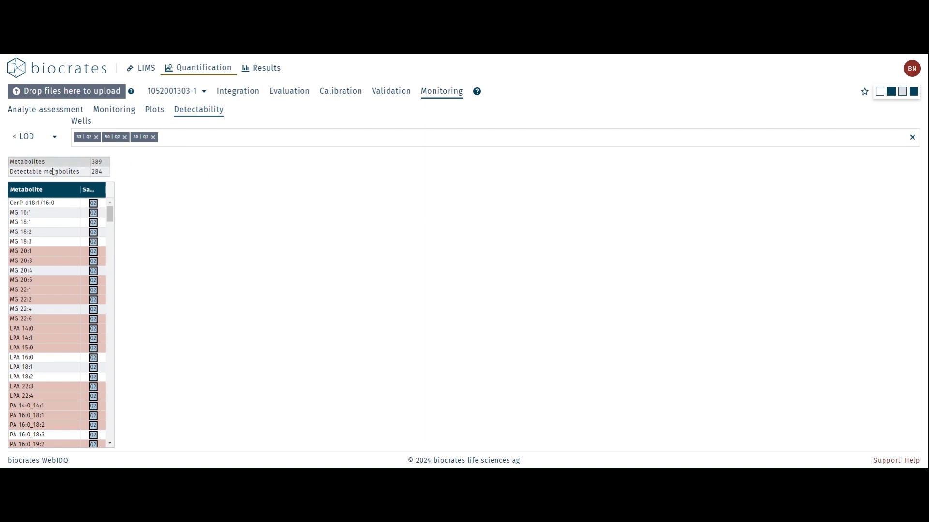